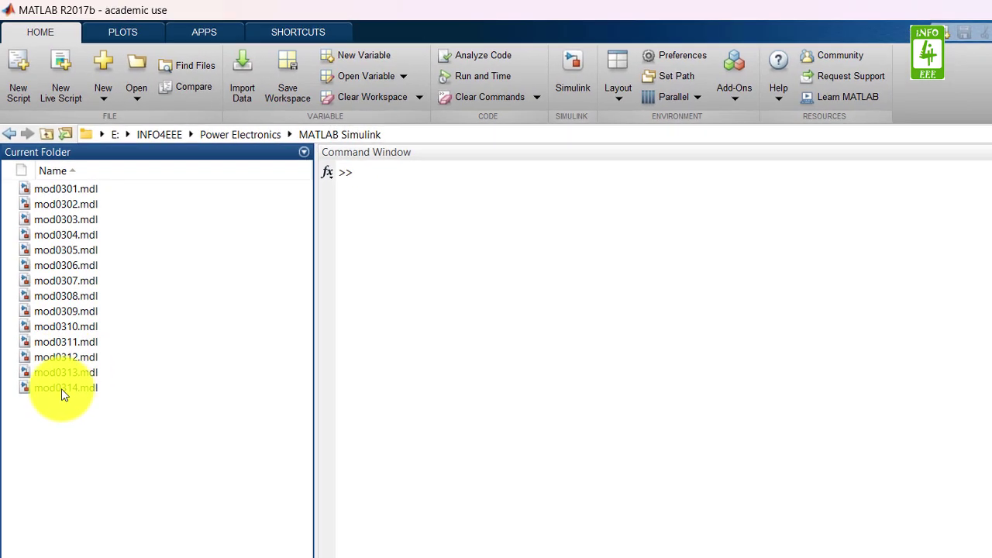
- Open mod0314.mdl and save a copy as mod0315 in Simulink Models (*.mdl) format
click(62, 394)
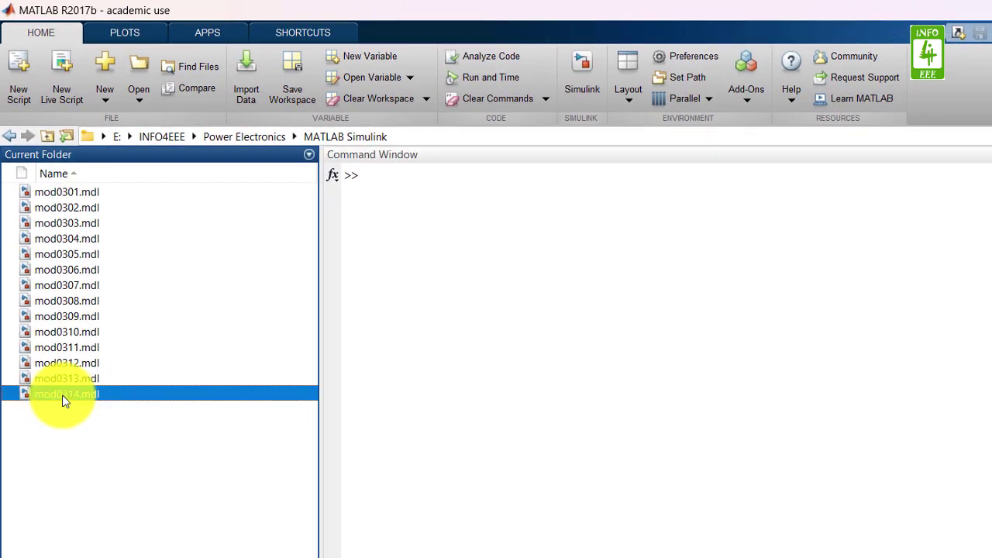
double_click(62, 394)
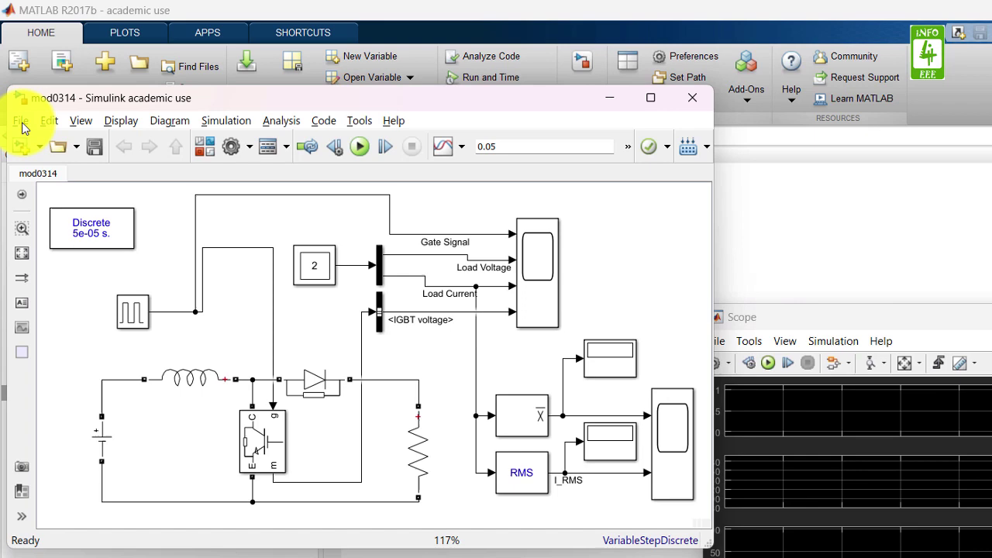
click(21, 122)
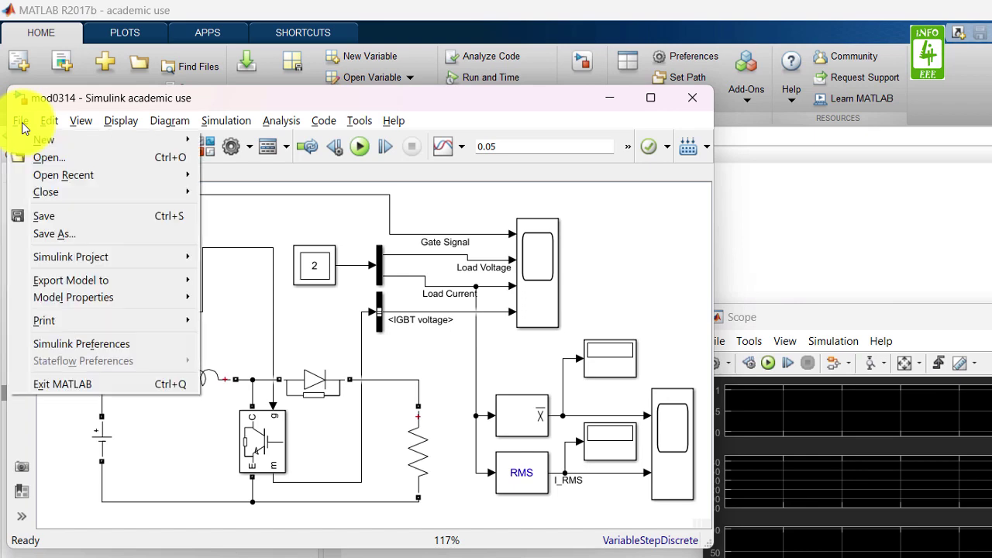
click(54, 236)
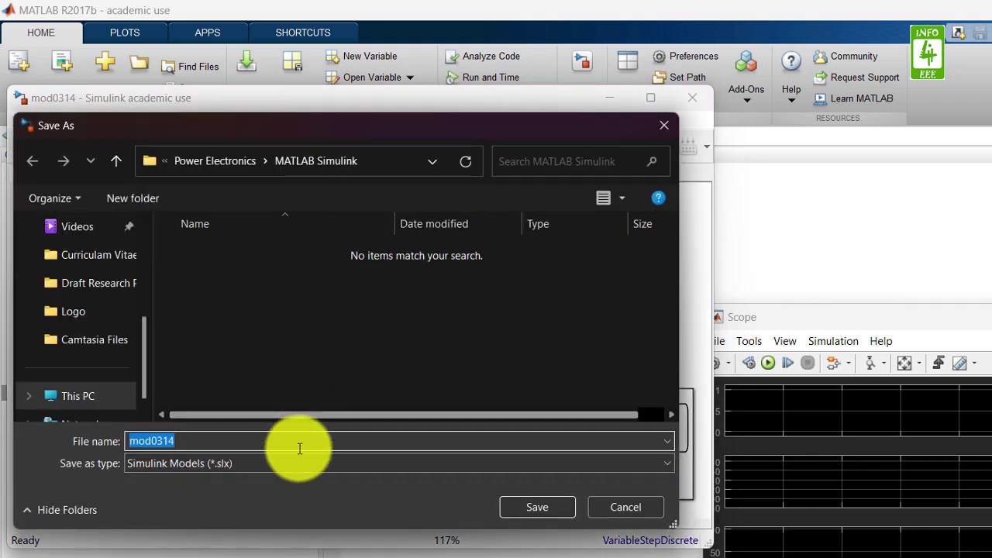
click(289, 463)
click(266, 499)
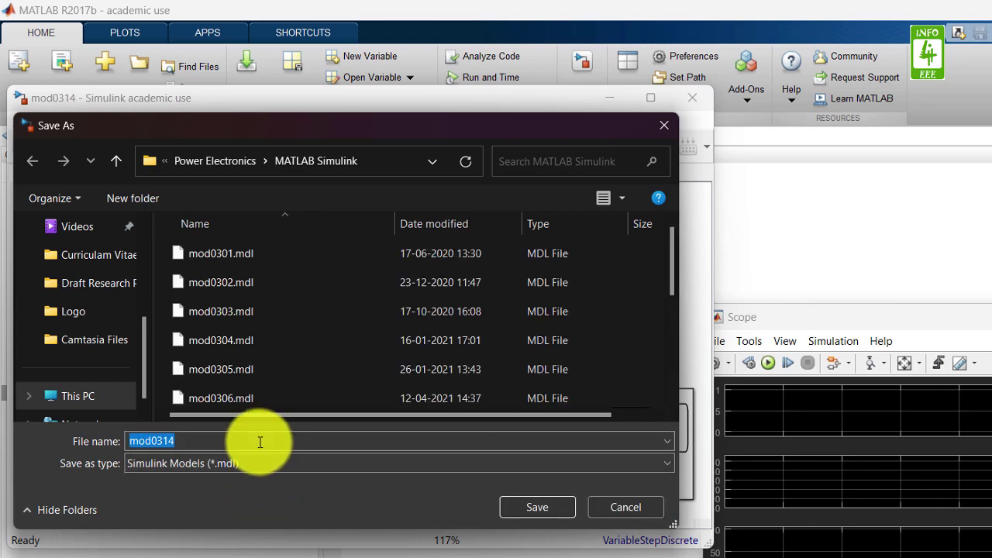
key(BackSpace)
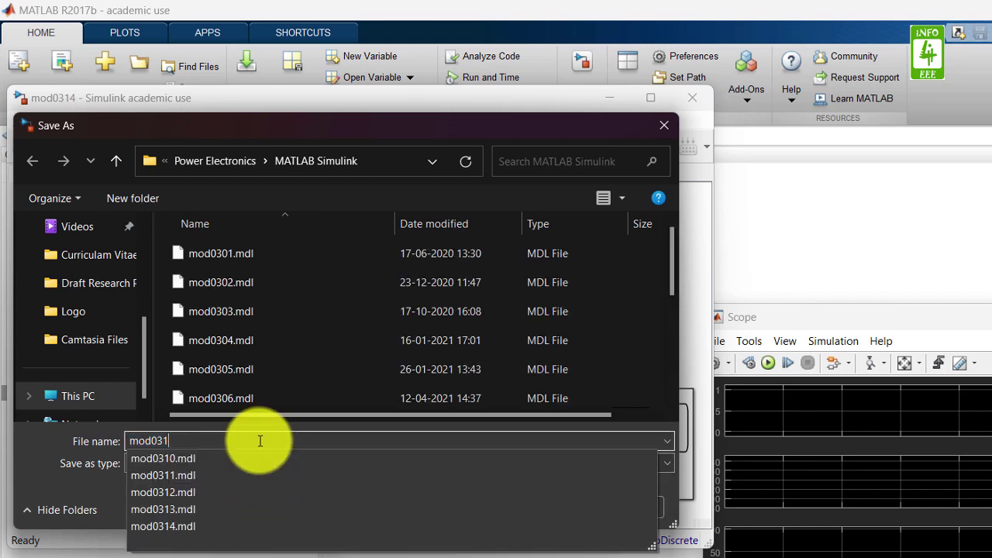
text(5)
key(Return)
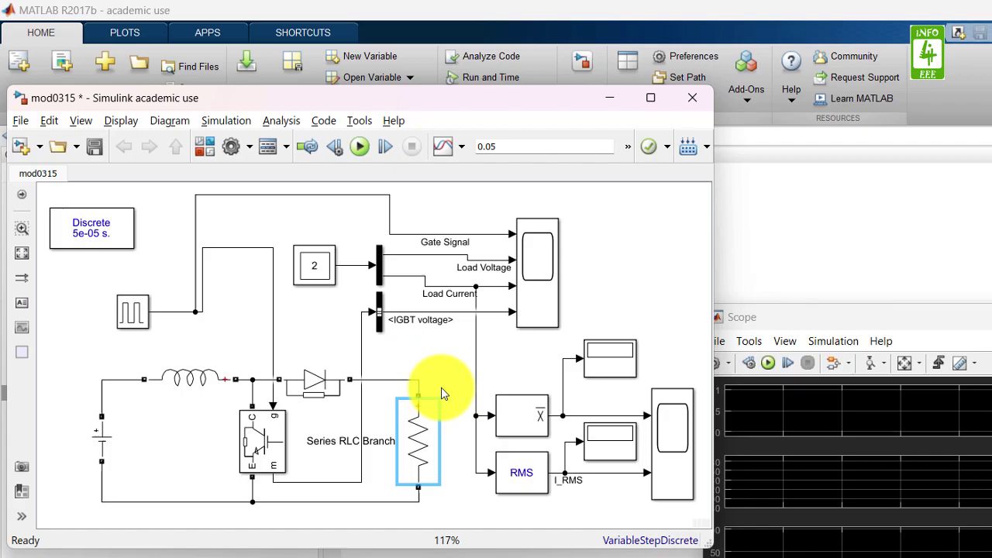
- Run the model and Y-zoom the scope's Load Voltage ripple, then restore the full view
click(361, 150)
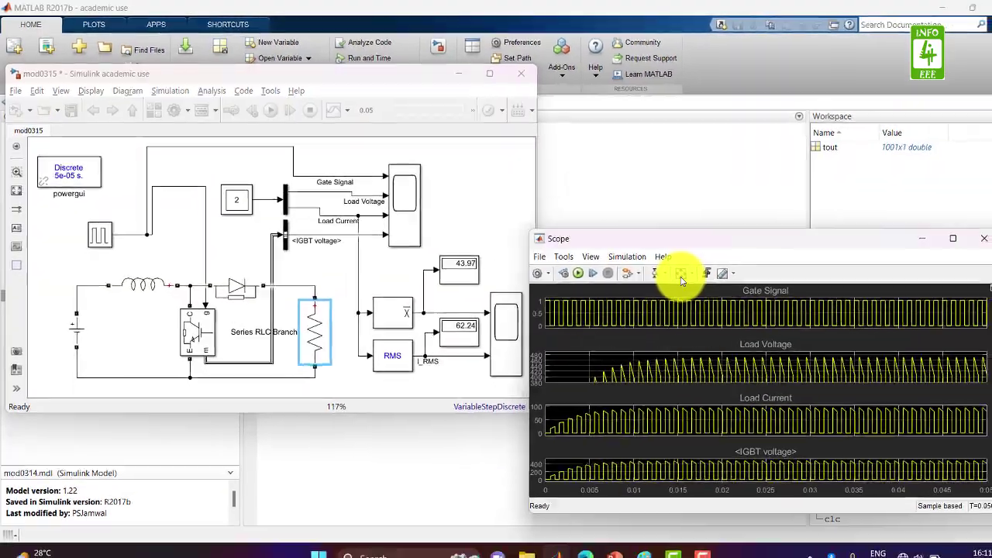
click(681, 276)
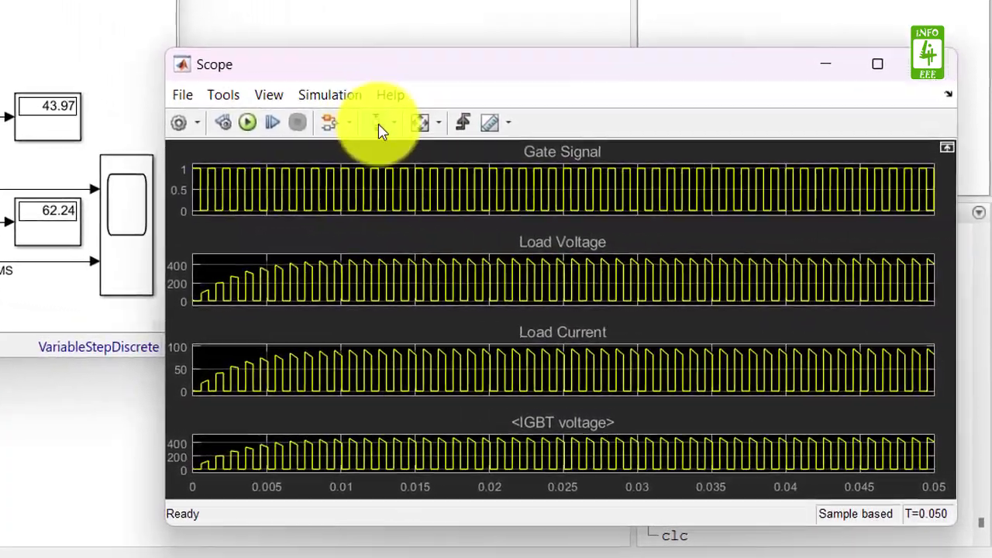
click(378, 124)
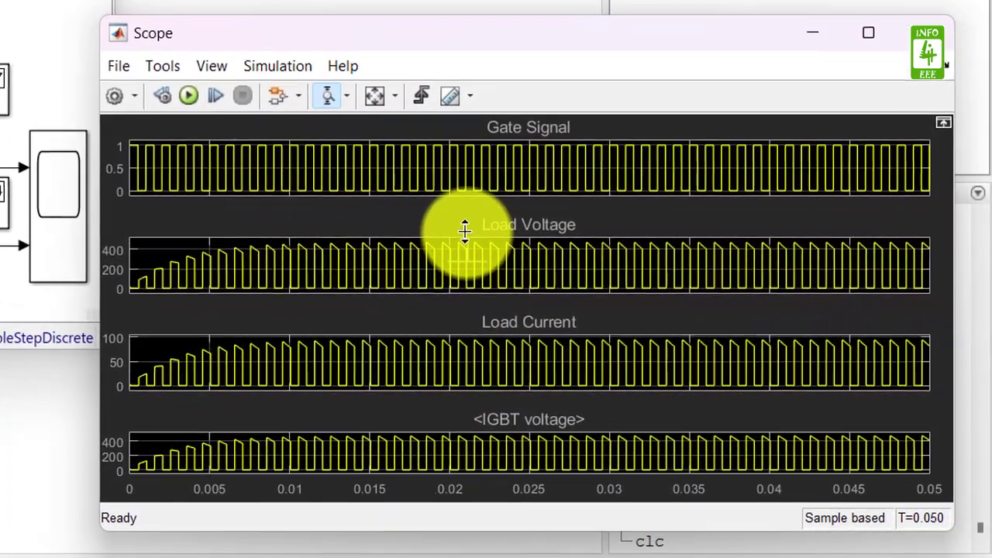
click(503, 284)
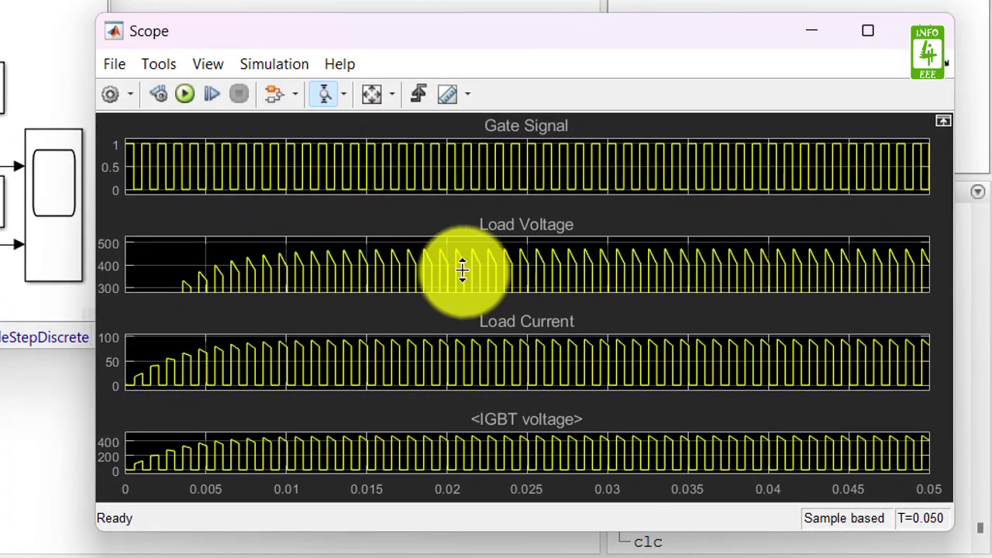
click(458, 240)
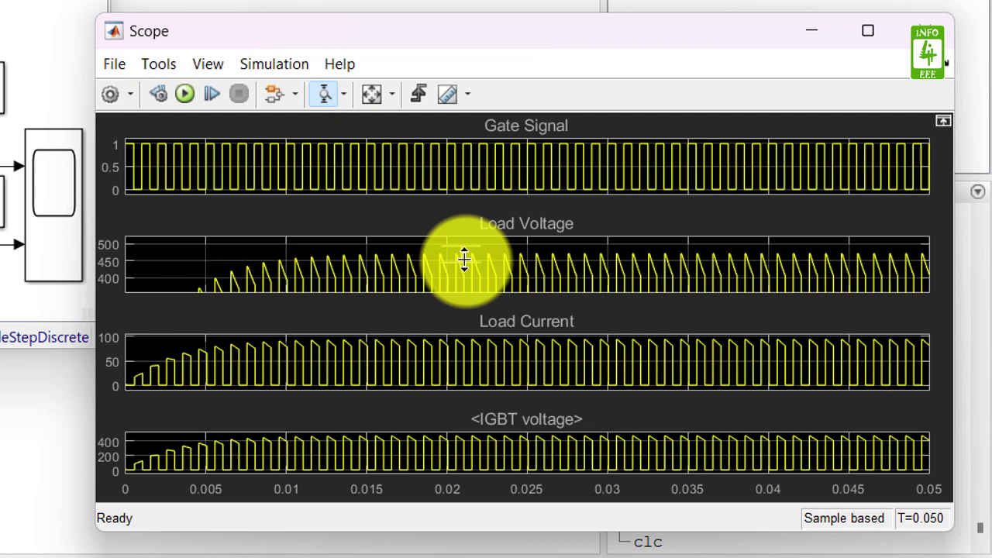
click(463, 259)
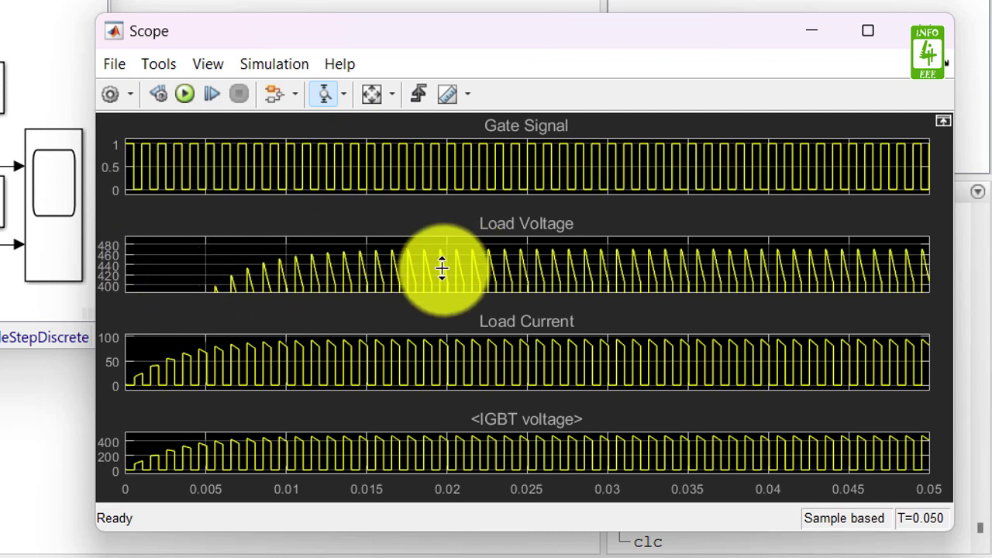
click(371, 96)
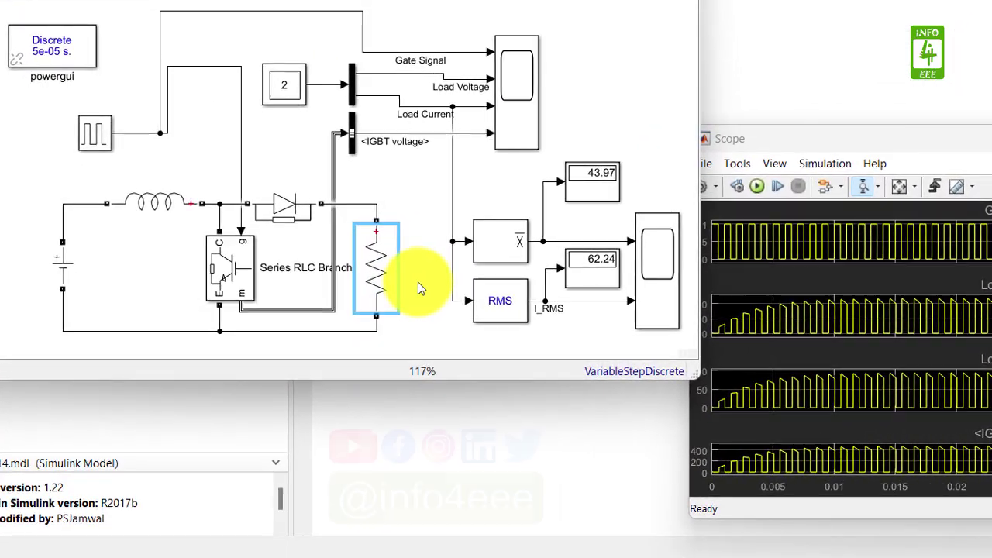
- Copy the load branch, make it a 500e-6 F capacitor, and wire it across the load
click(413, 270)
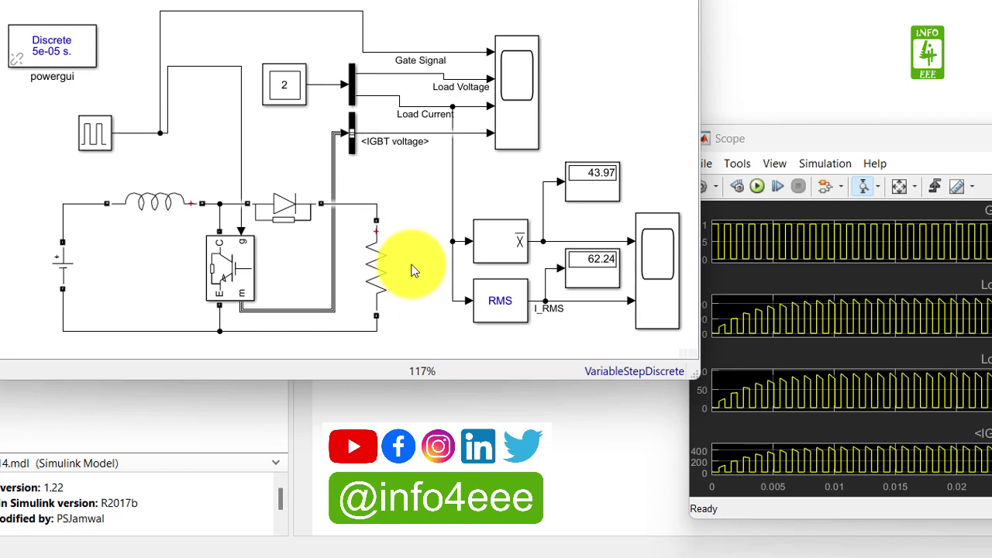
drag(368, 232, 410, 253)
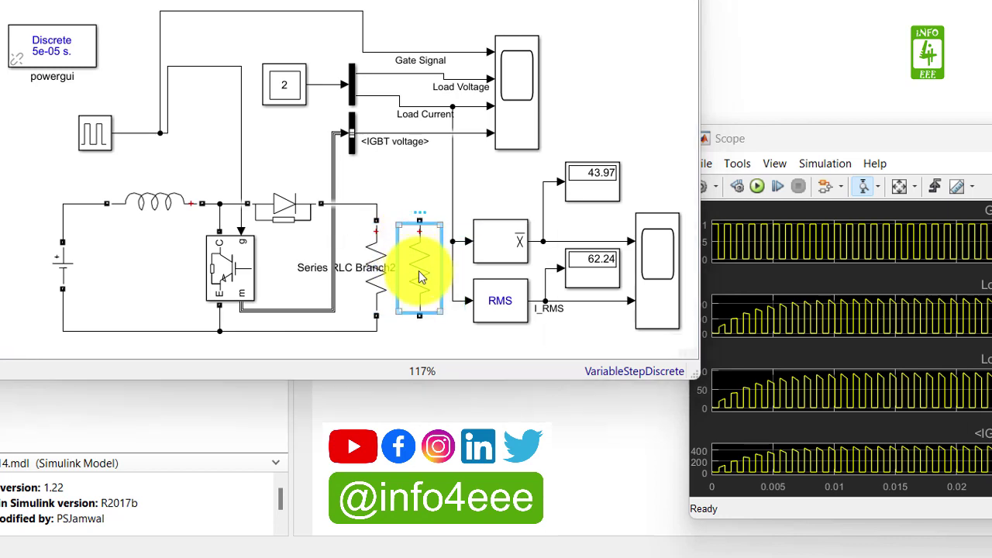
double_click(418, 278)
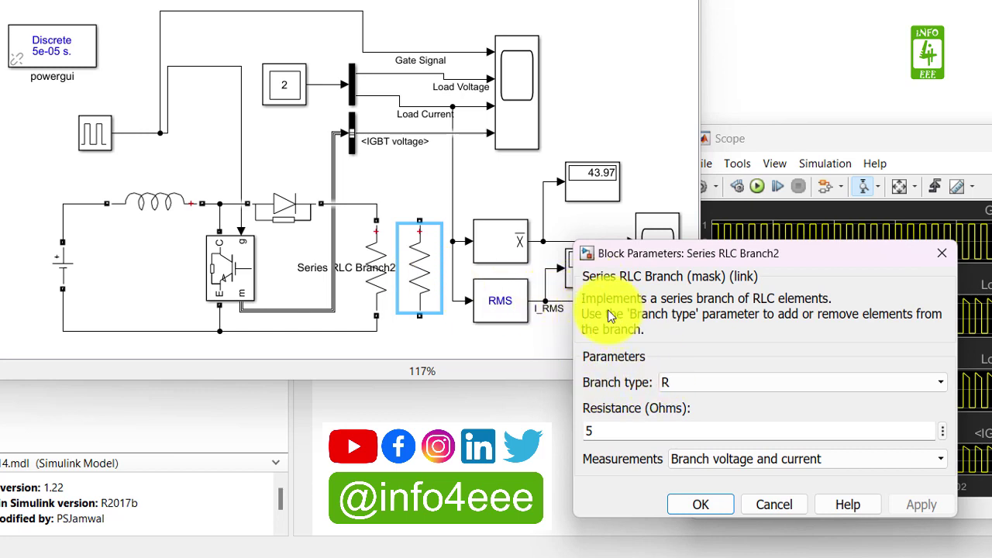
click(717, 392)
key(Down)
key(Down)
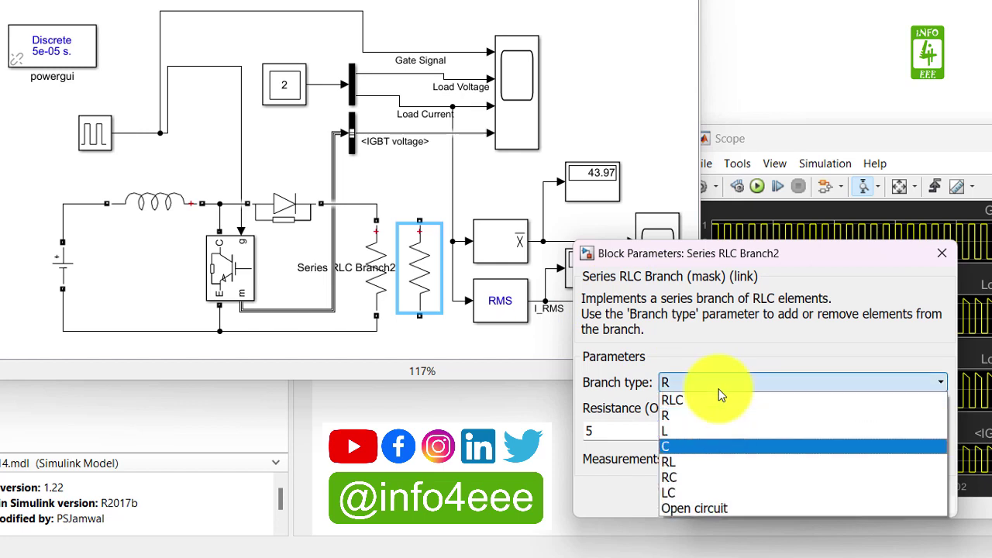
key(Return)
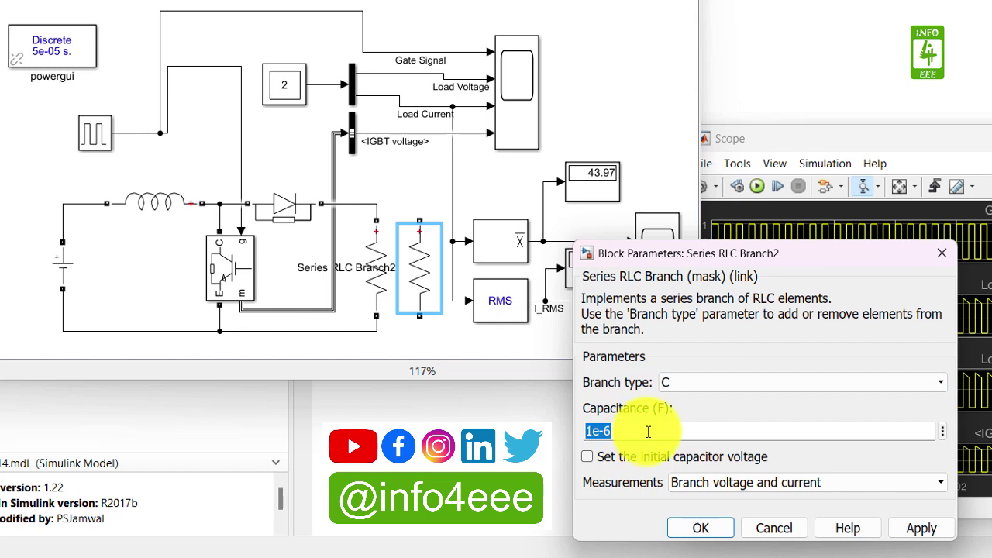
key(BackSpace)
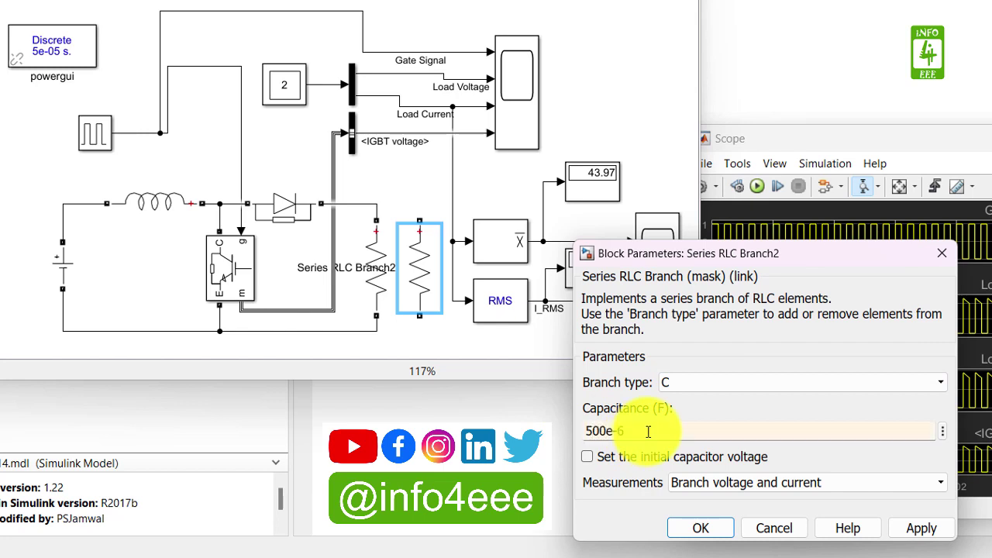
key(Return)
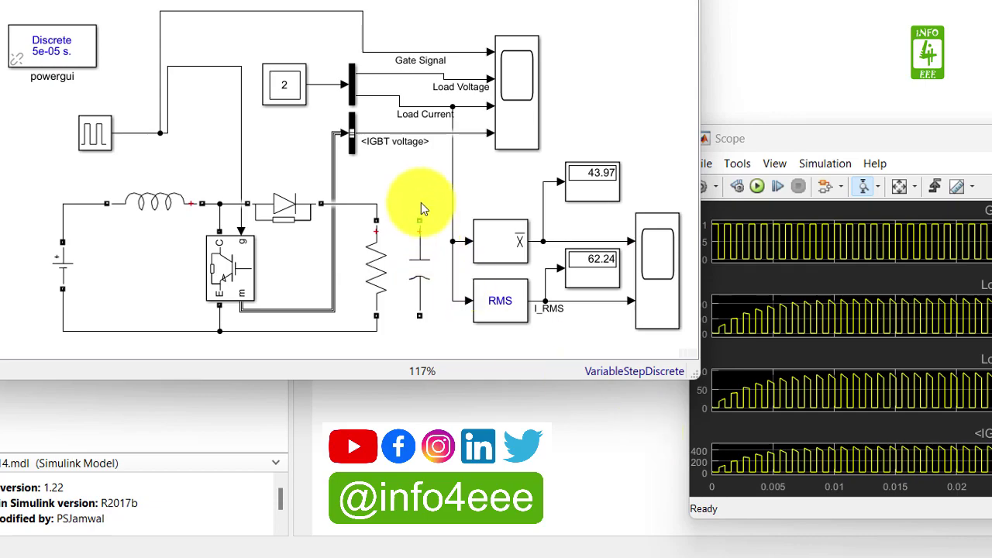
drag(420, 220, 391, 204)
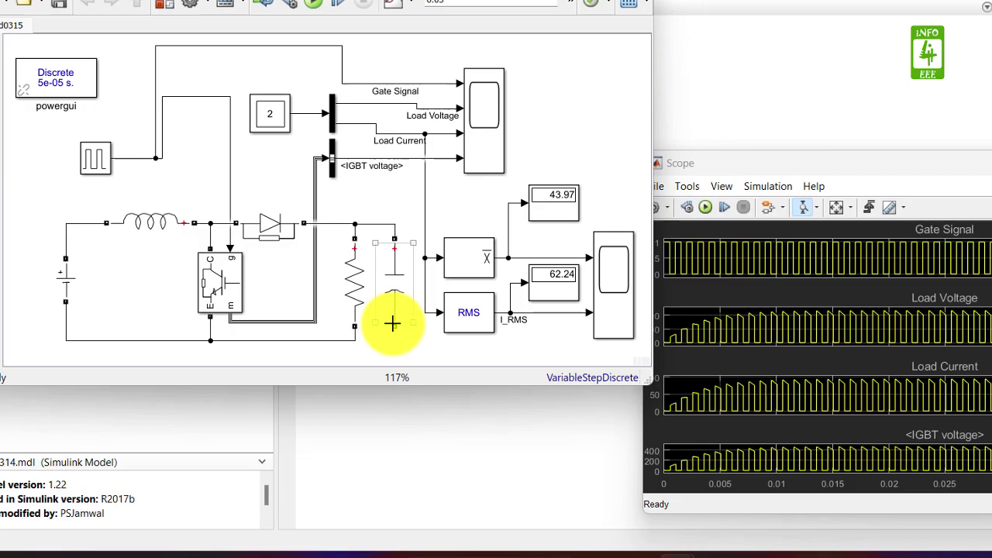
drag(391, 323, 368, 338)
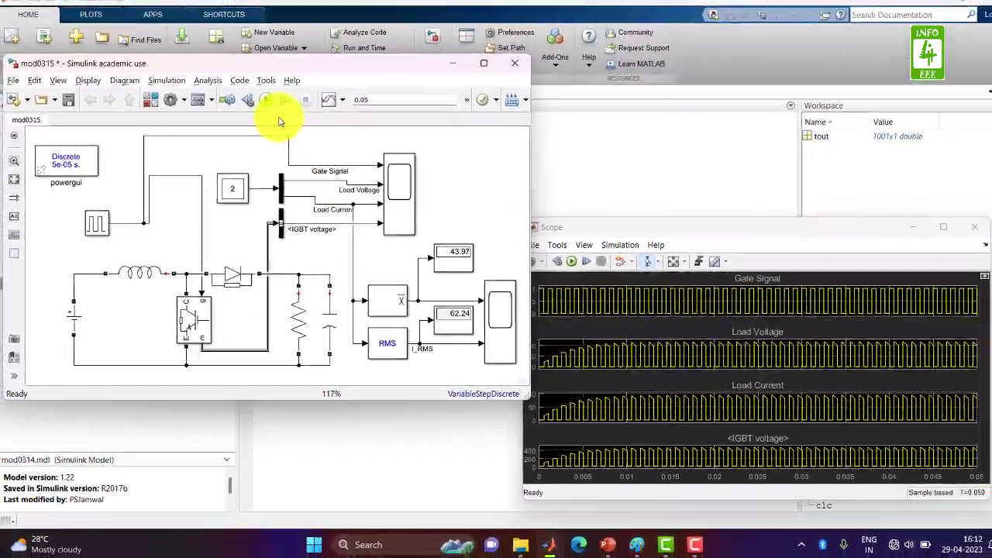
- Simulate for 1 s and magnify the Load Voltage plot vertically to inspect ripple
click(281, 68)
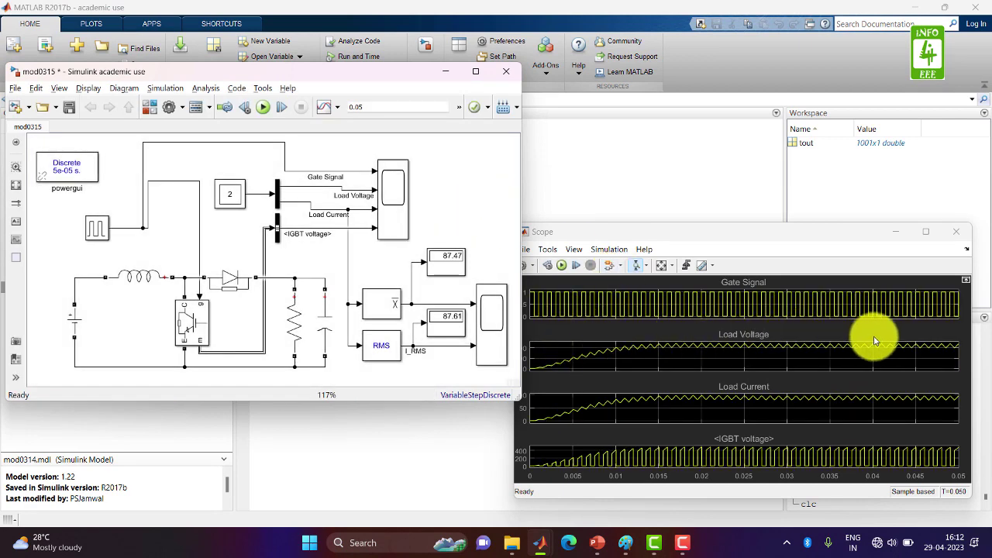
click(264, 108)
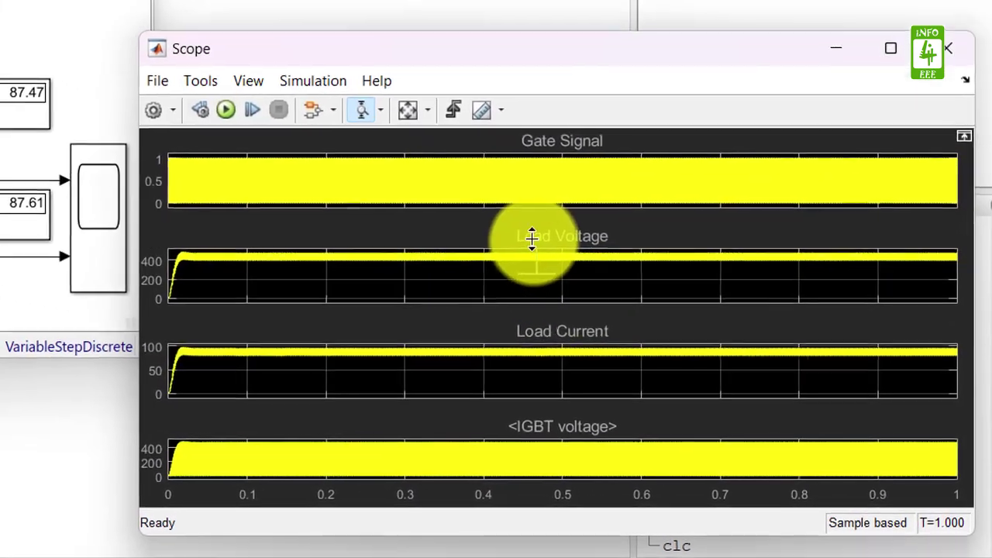
click(555, 265)
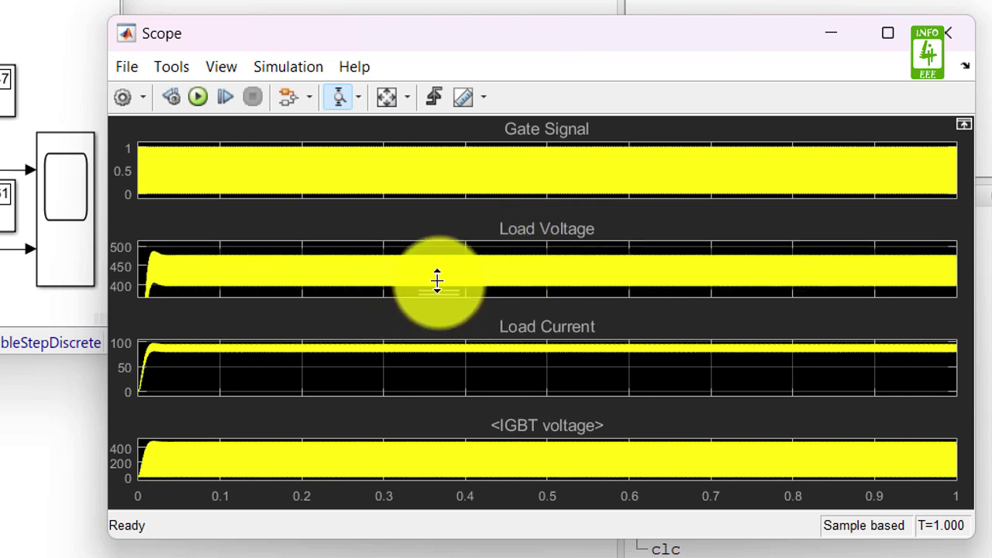
drag(437, 246, 438, 247)
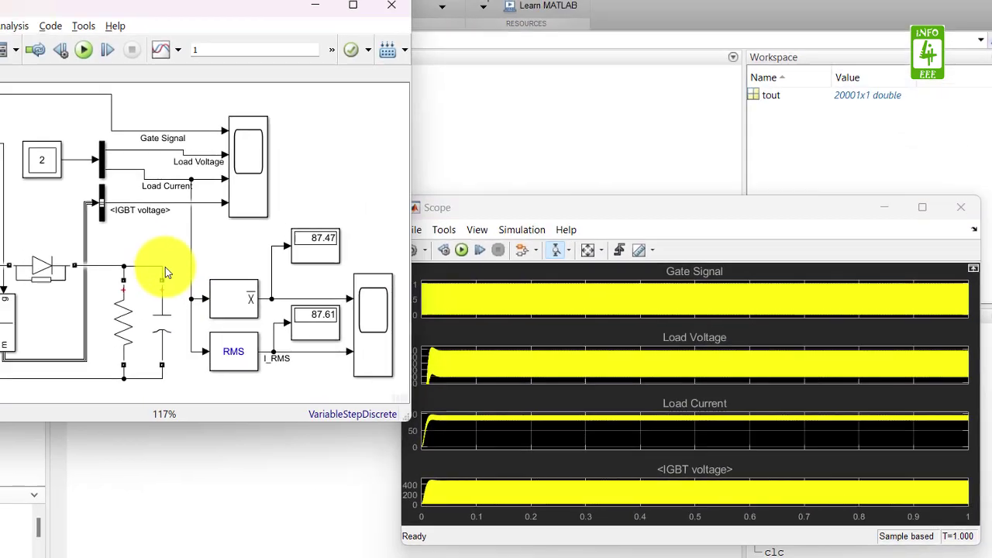
- Change the capacitor to 1000e-6 F and Y-zoom the rerun Load Voltage trace
click(190, 336)
double_click(190, 335)
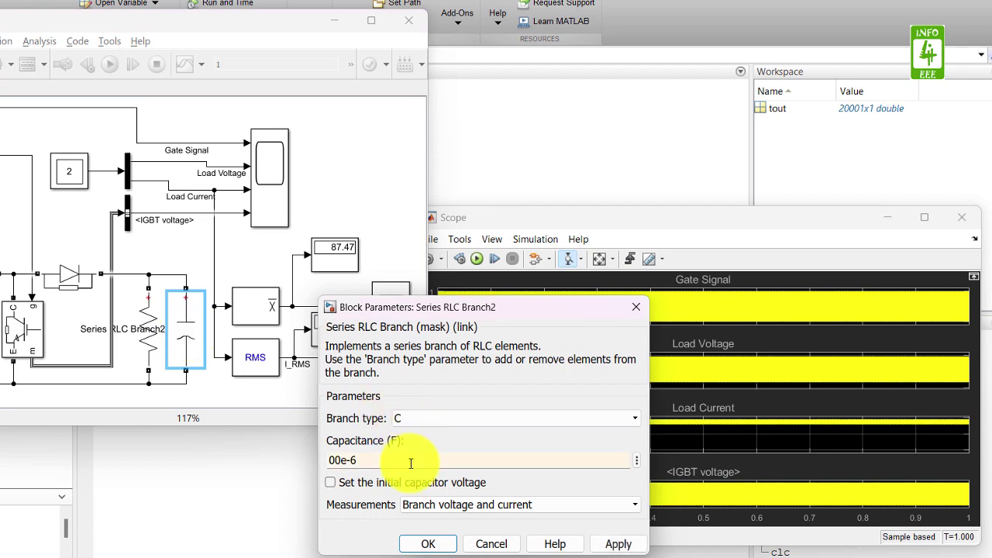
click(431, 545)
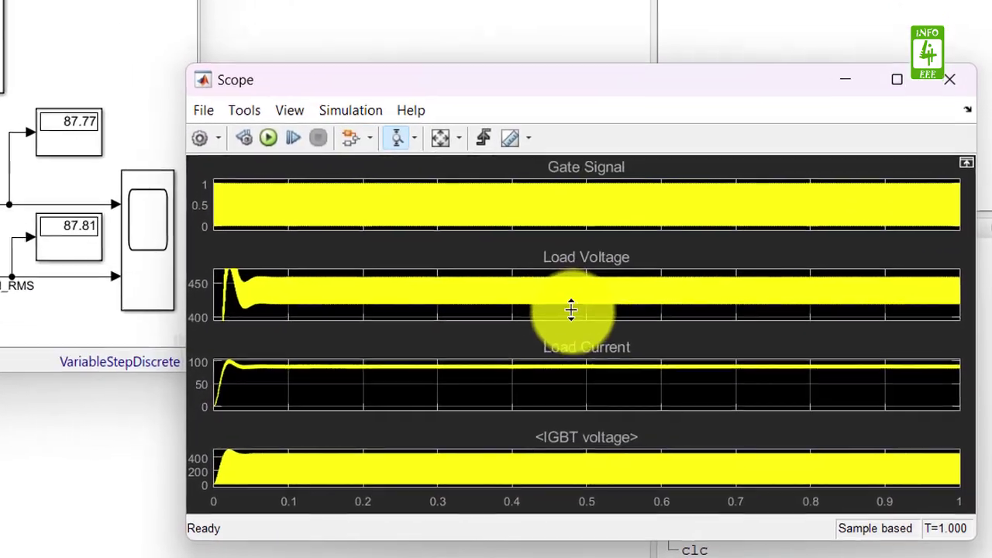
drag(597, 319, 600, 277)
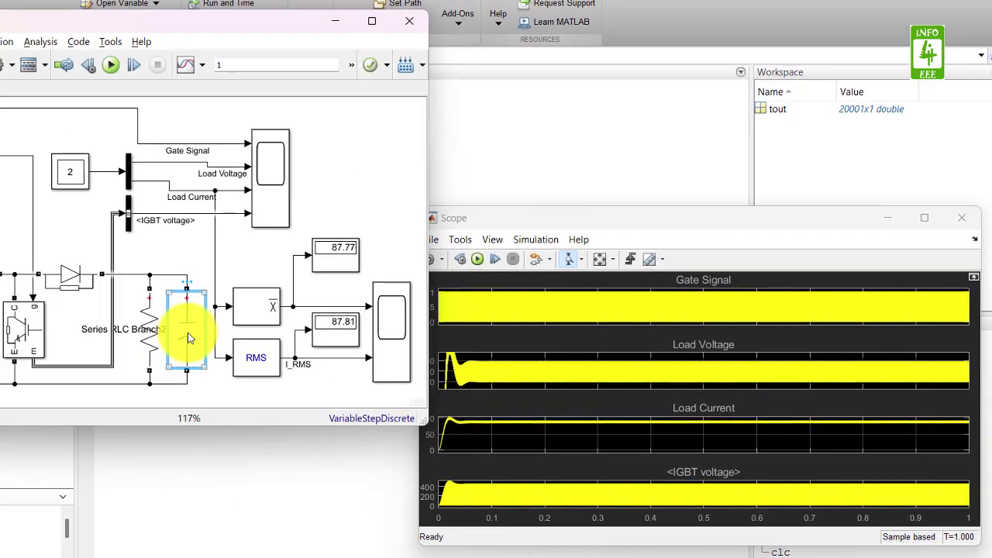
- Set the capacitor to 2000e-6 F, rerun with Ctrl+T, and autoscale the scope plots
double_click(188, 337)
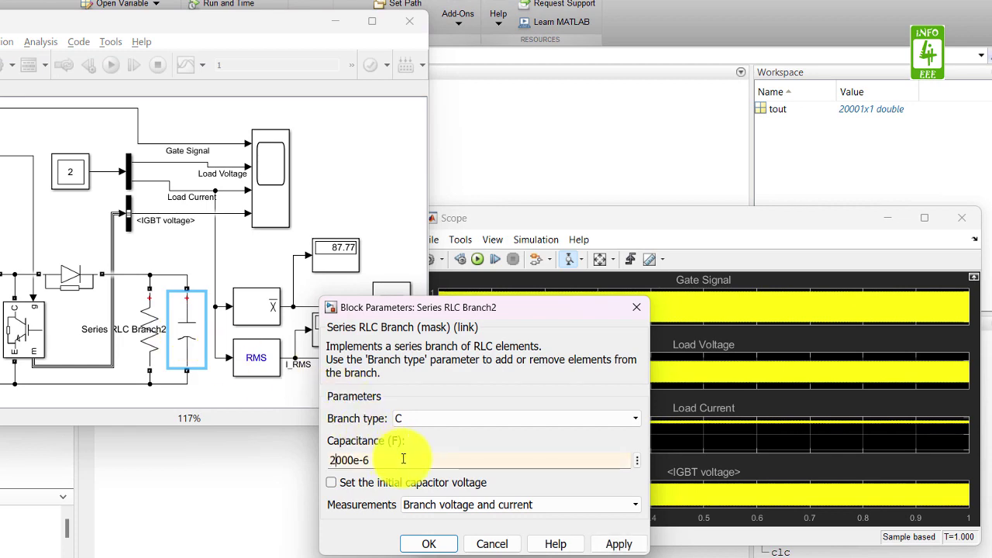
click(429, 544)
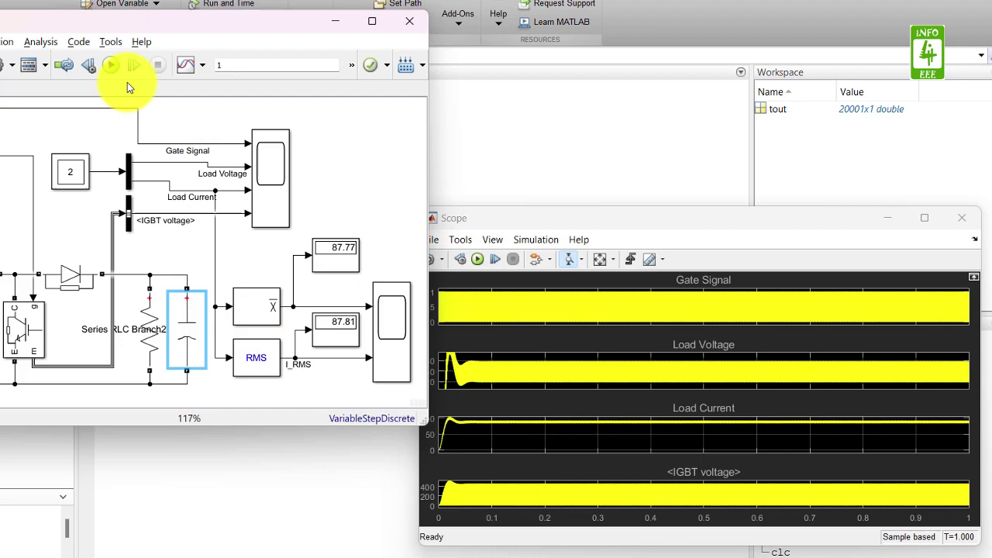
key(ctrl+t)
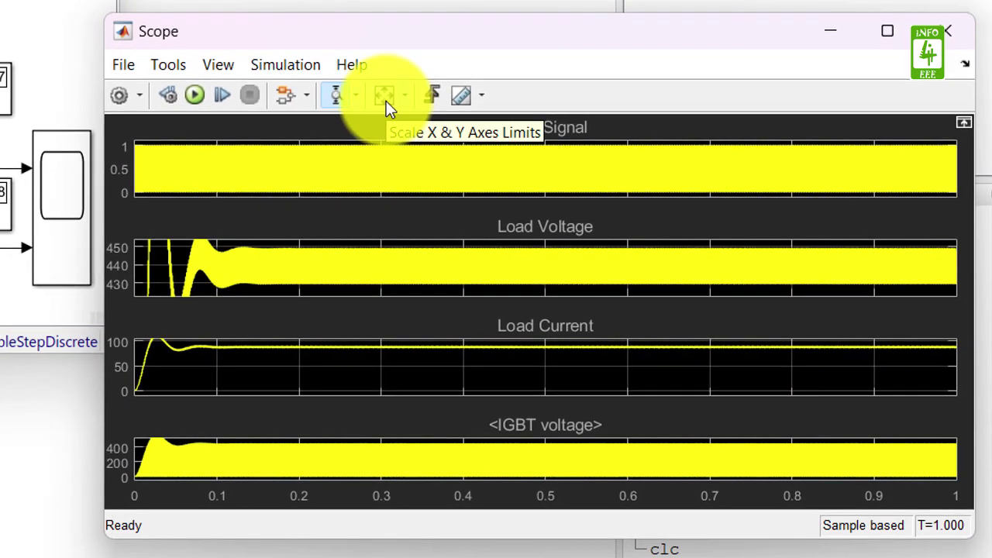
click(386, 101)
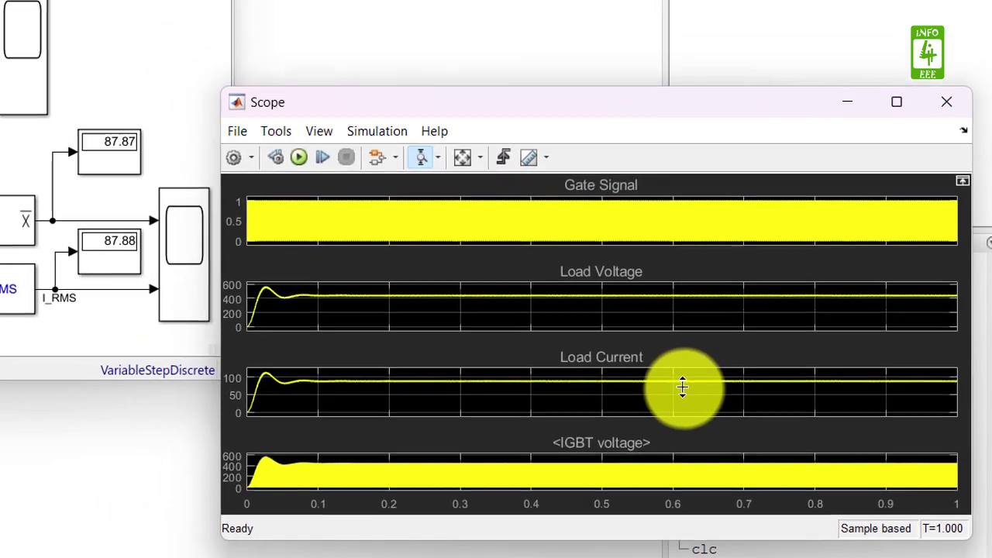
- Bring the model diagram to the front and select the load resistor block
click(120, 331)
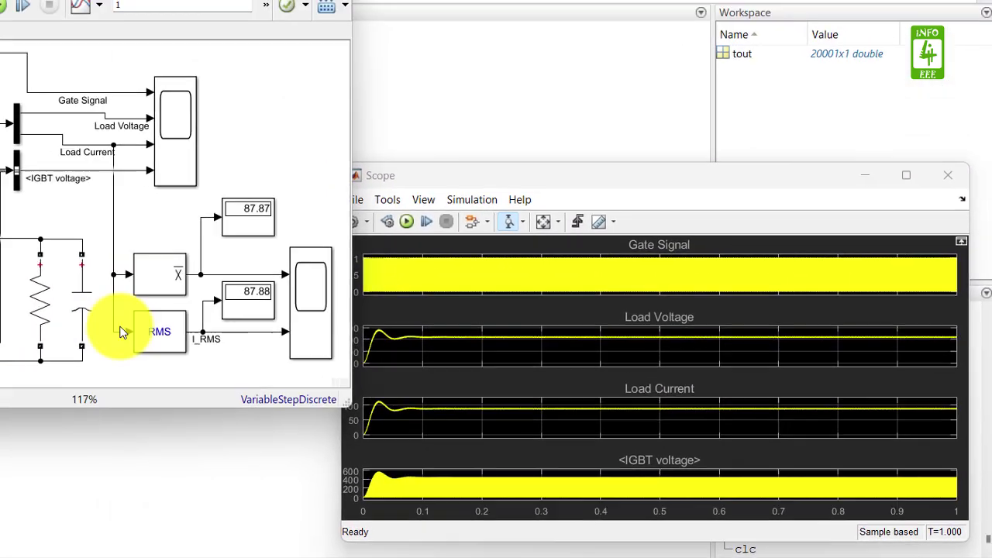
click(40, 302)
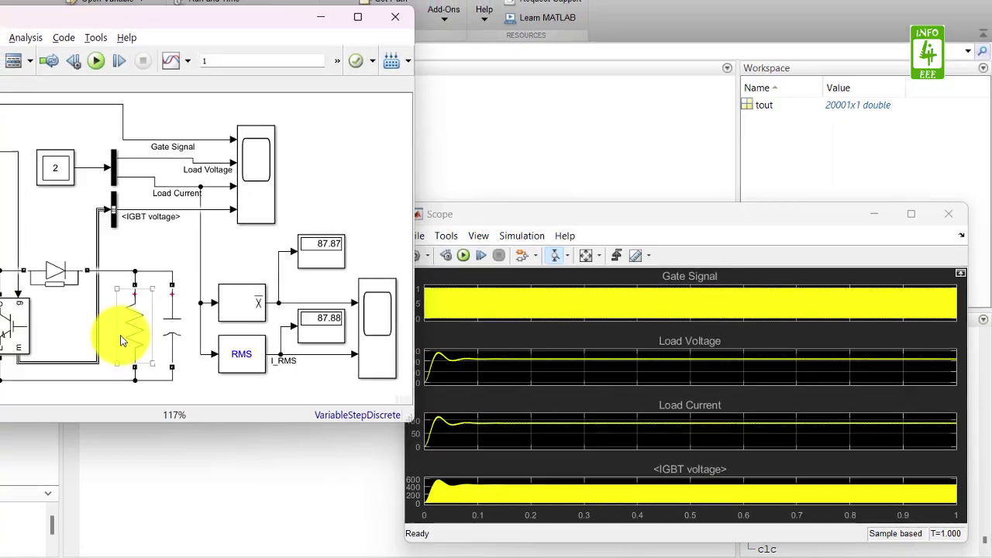